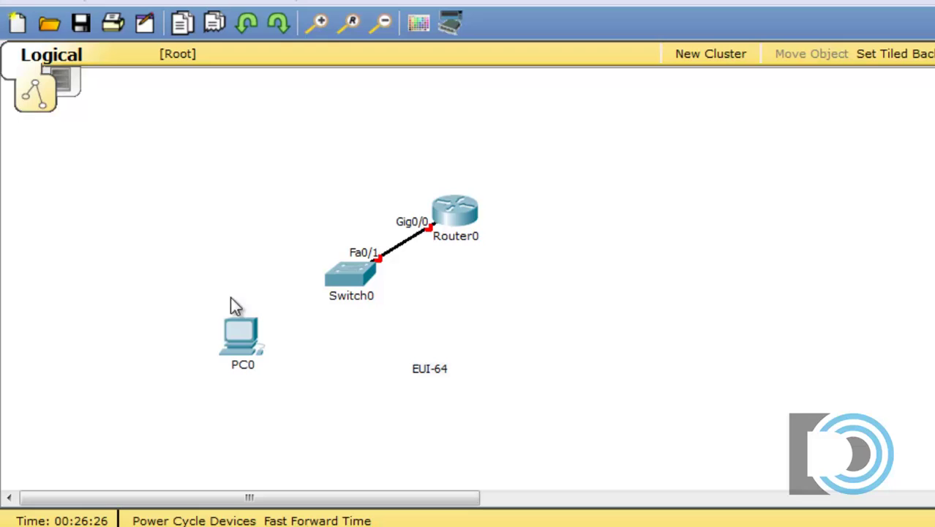
# Step: Open PC0's IP Configuration window and move it up and to the left
pyautogui.click(242, 348)
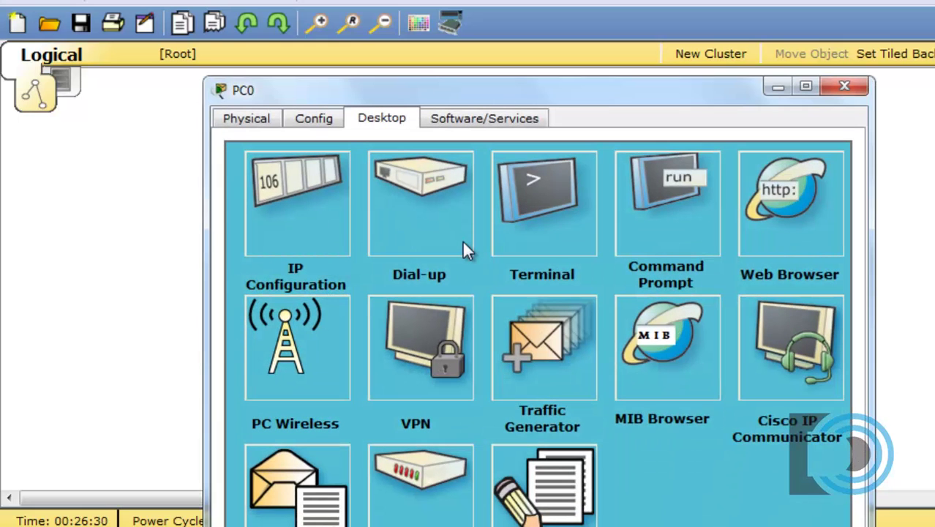
pyautogui.click(296, 189)
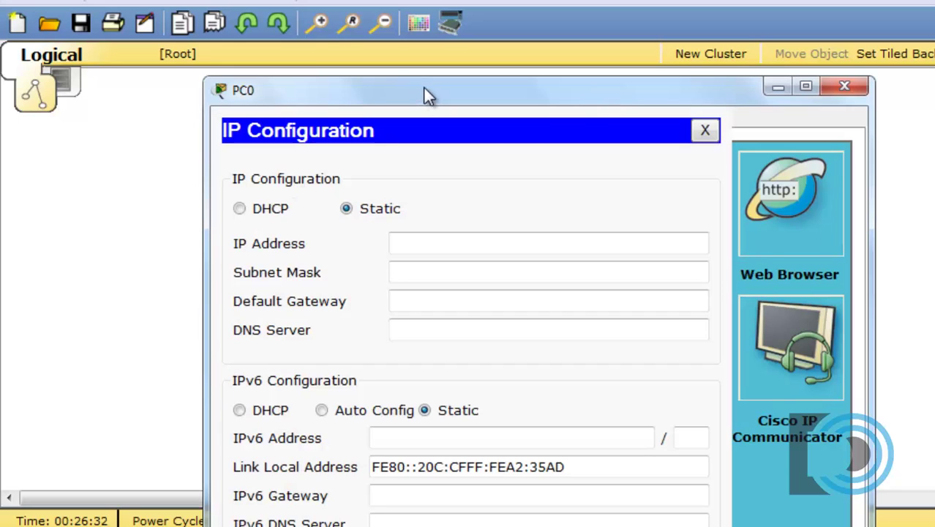
pyautogui.moveTo(427, 86); pyautogui.dragTo(379, 48)
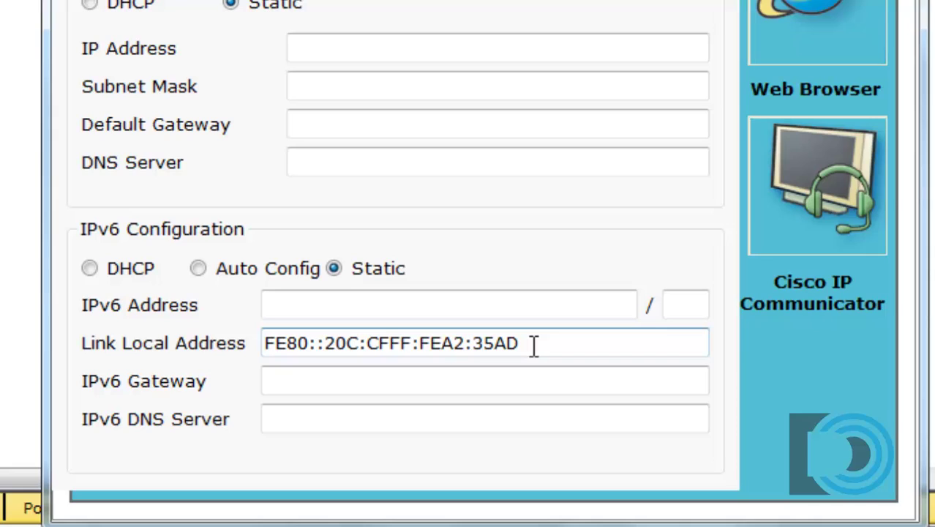
# Step: Highlight the whole link-local address, then its interface ID 20C:CFFF:FEA2:35AD and FE80:: prefix
pyautogui.moveTo(535, 347); pyautogui.dragTo(200, 356)
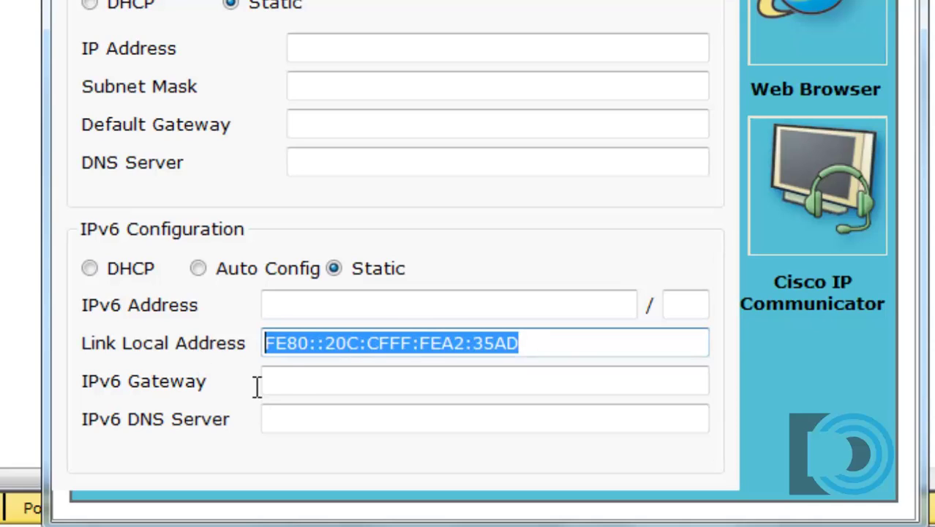
pyautogui.click(298, 378)
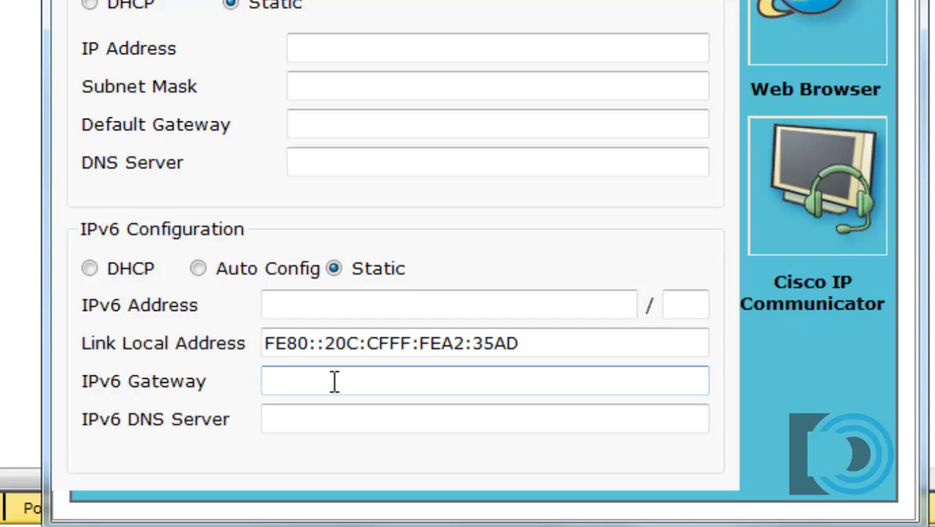
pyautogui.click(325, 343)
pyautogui.moveTo(324, 343); pyautogui.dragTo(531, 343)
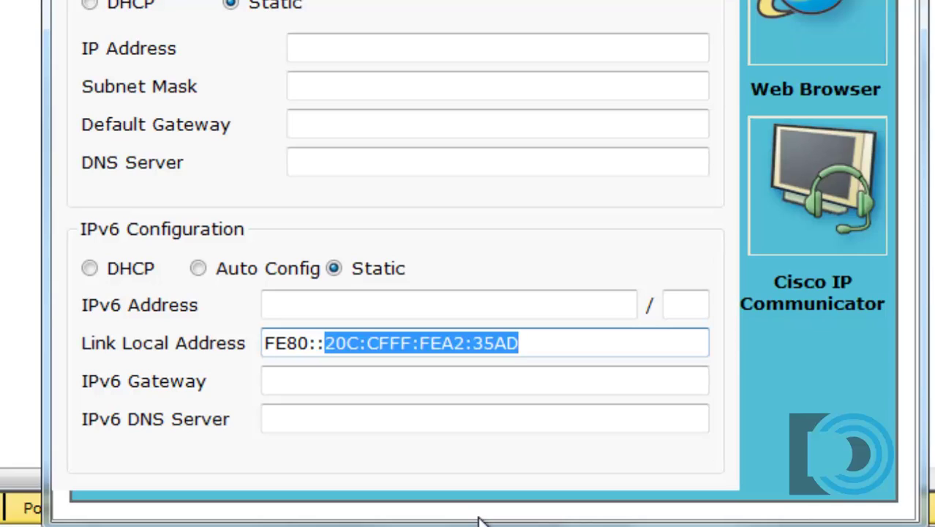
pyautogui.click(353, 414)
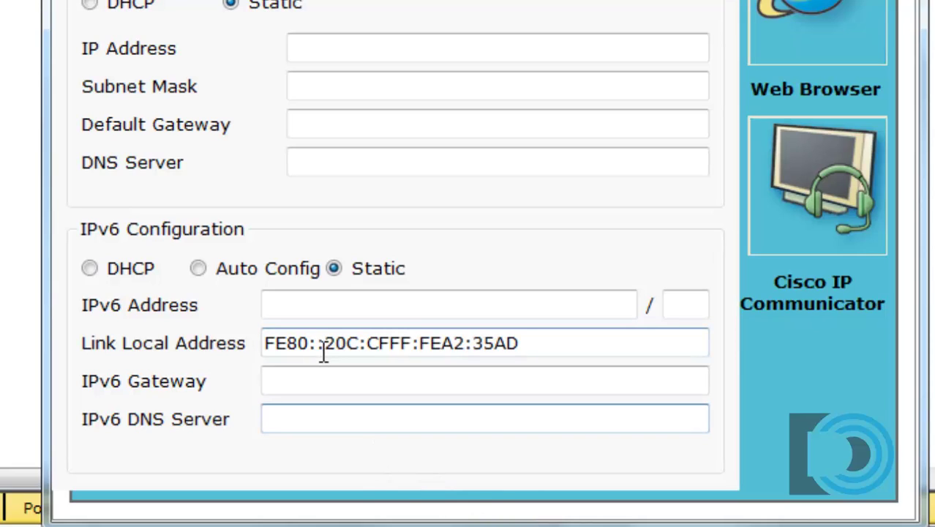
pyautogui.moveTo(324, 343); pyautogui.dragTo(248, 343)
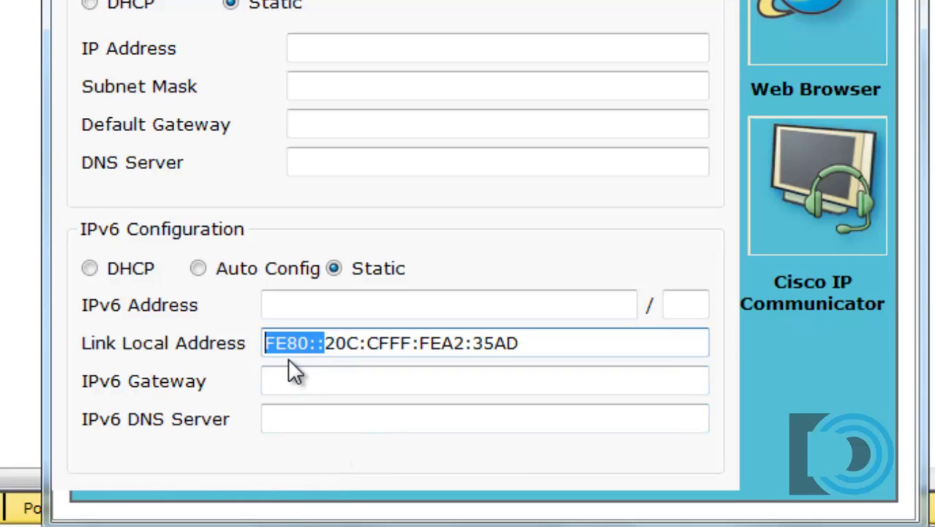
pyautogui.click(324, 342)
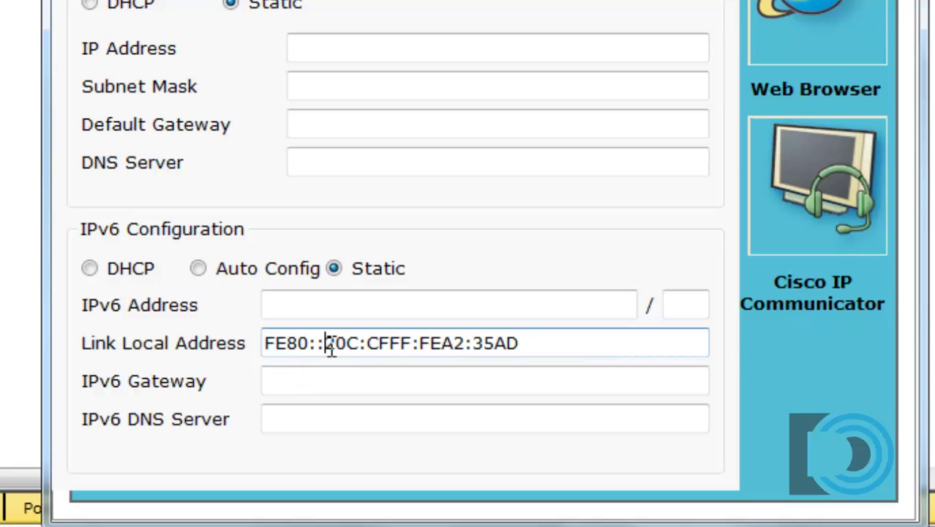
# Step: Highlight the interface ID 20C:CFFF:FEA2:35AD again after FE80::
pyautogui.moveTo(324, 342); pyautogui.dragTo(580, 376)
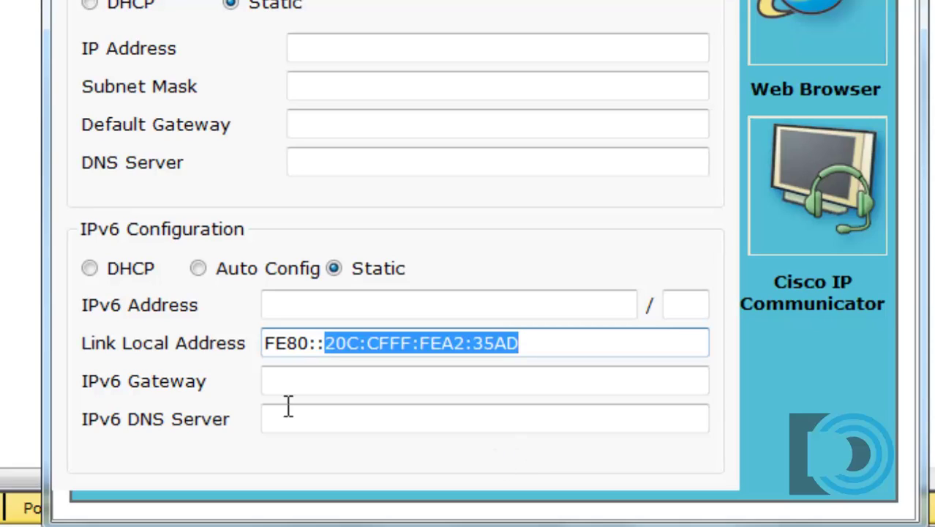
pyautogui.click(533, 374)
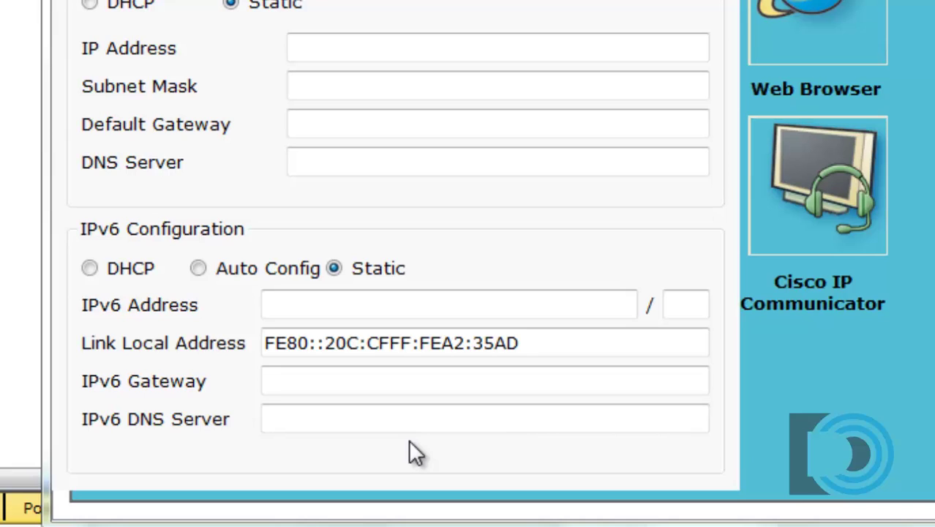
pyautogui.click(387, 410)
pyautogui.click(272, 374)
pyautogui.click(326, 343)
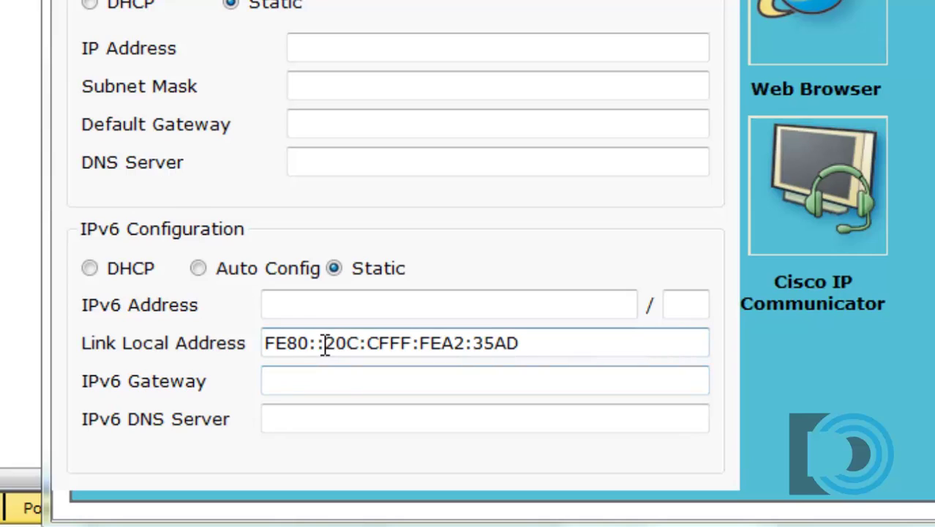
pyautogui.moveTo(326, 344); pyautogui.dragTo(547, 407)
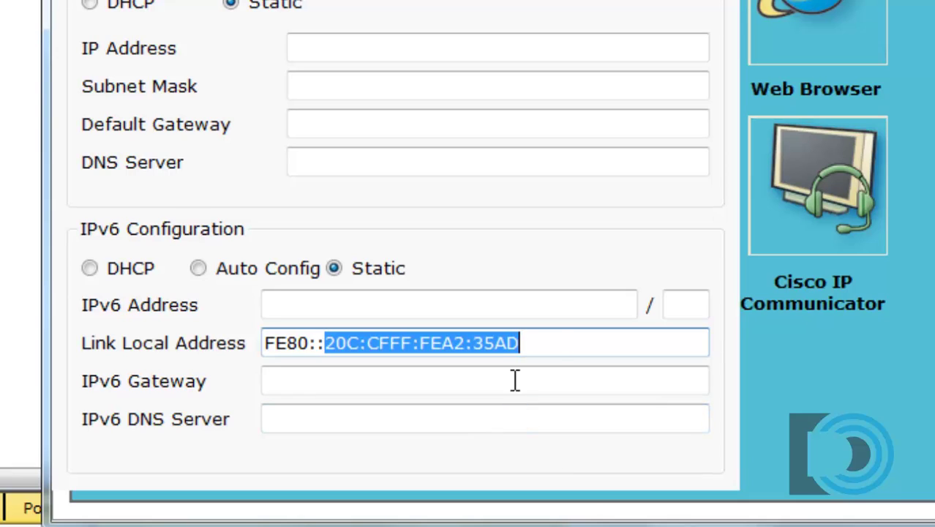
pyautogui.click(557, 343)
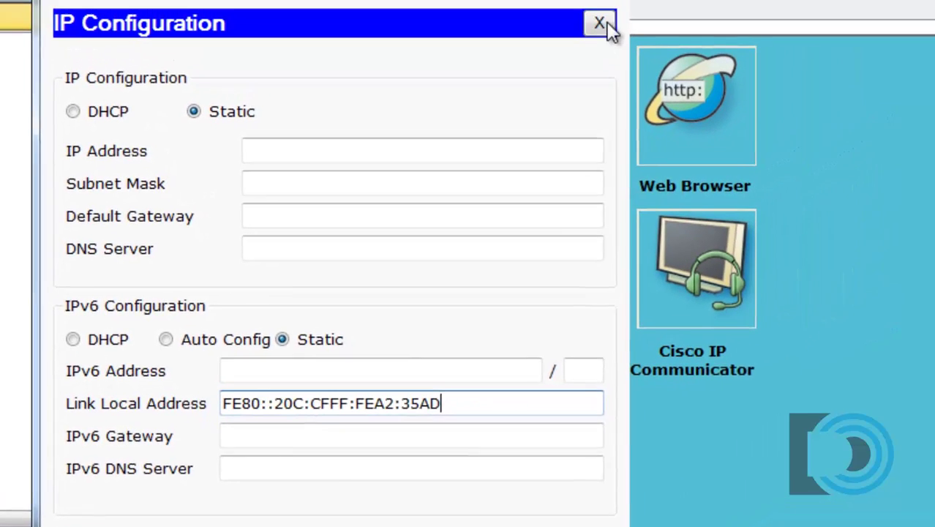
# Step: Switch to PC0's Command Prompt and highlight FastEthernet0 and physical address 000C.CFA2.35AD
pyautogui.click(606, 24)
pyautogui.click(532, 114)
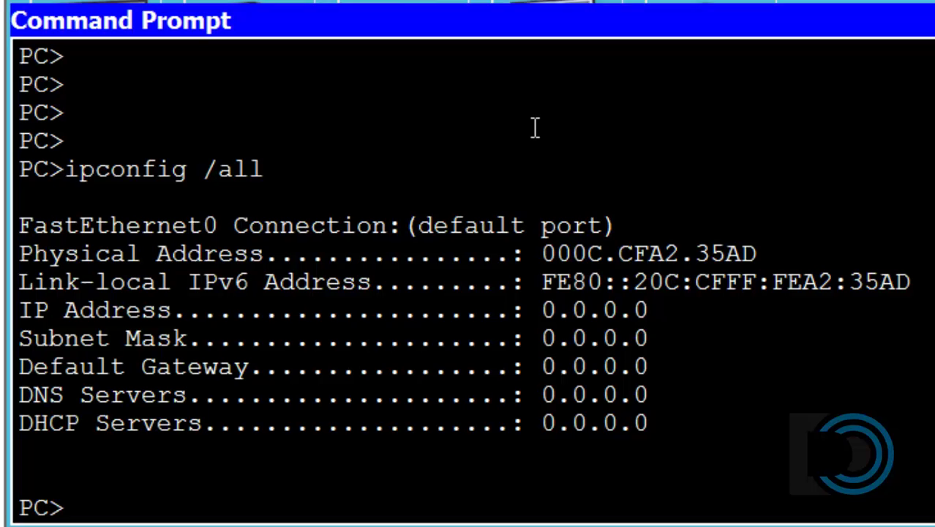
pyautogui.moveTo(19, 226); pyautogui.dragTo(233, 225)
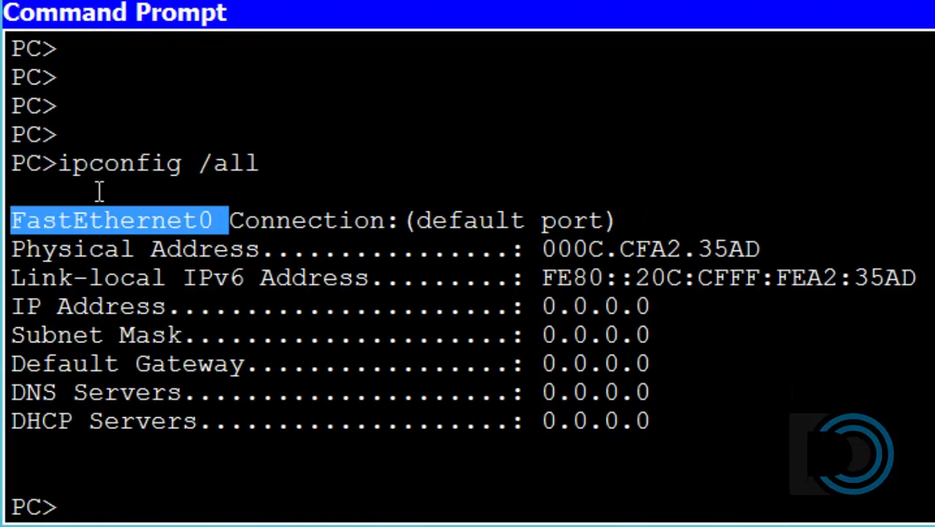
pyautogui.click(332, 160)
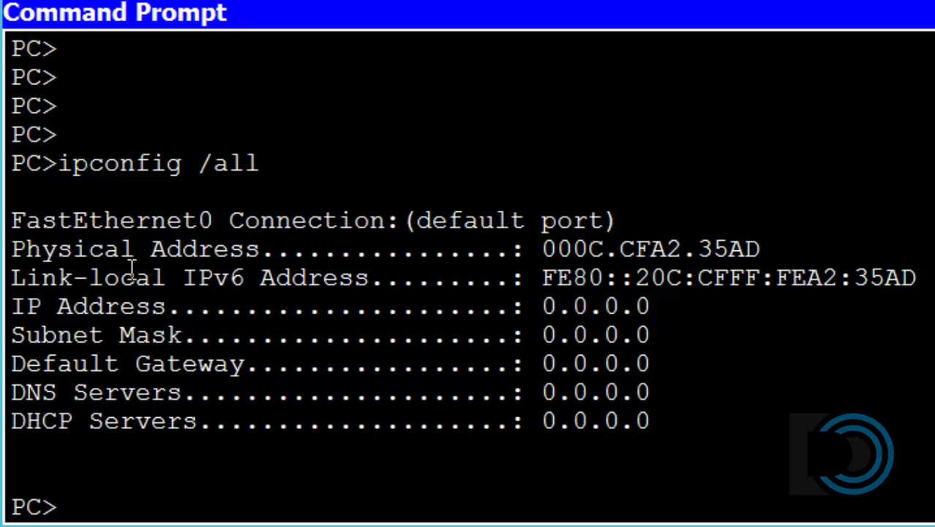
pyautogui.moveTo(545, 246); pyautogui.dragTo(798, 238)
pyautogui.click(800, 249)
# Step: Highlight matching MAC and link-local parts: 35AD, A2, CF and 000C
pyautogui.moveTo(854, 278); pyautogui.dragTo(916, 278)
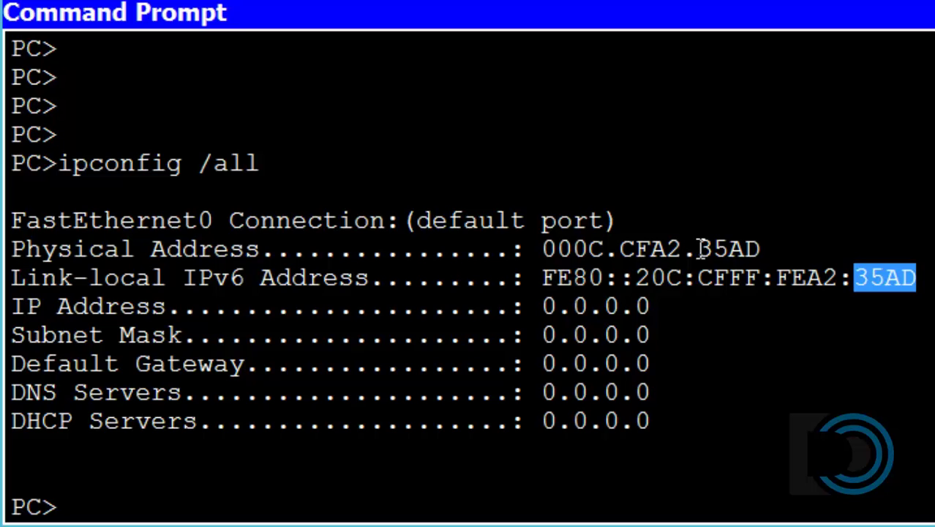
pyautogui.moveTo(701, 248); pyautogui.dragTo(761, 249)
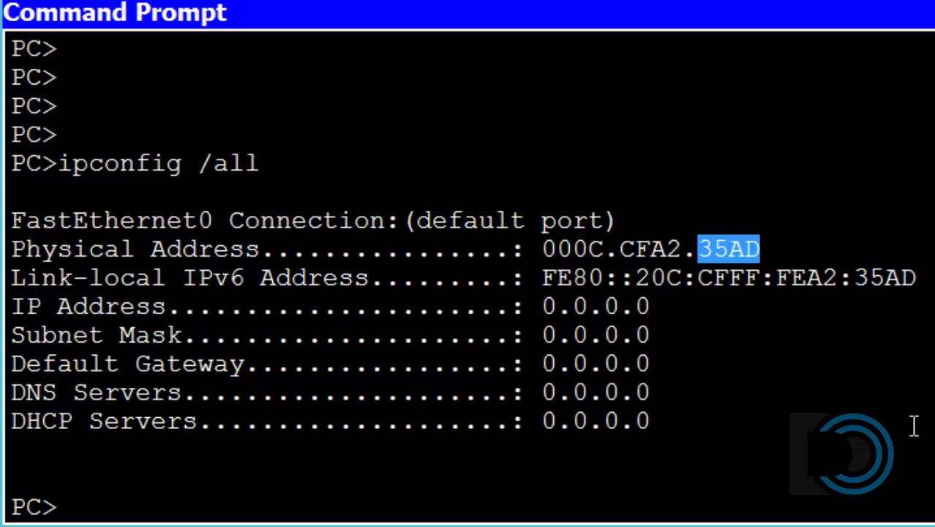
pyautogui.moveTo(653, 249); pyautogui.dragTo(772, 250)
pyautogui.moveTo(807, 278); pyautogui.dragTo(917, 278)
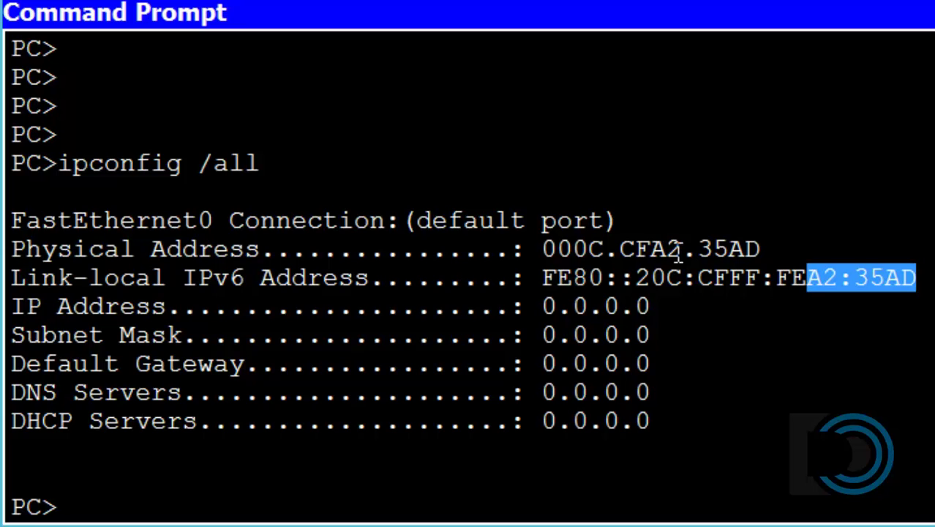
pyautogui.moveTo(697, 278); pyautogui.dragTo(730, 279)
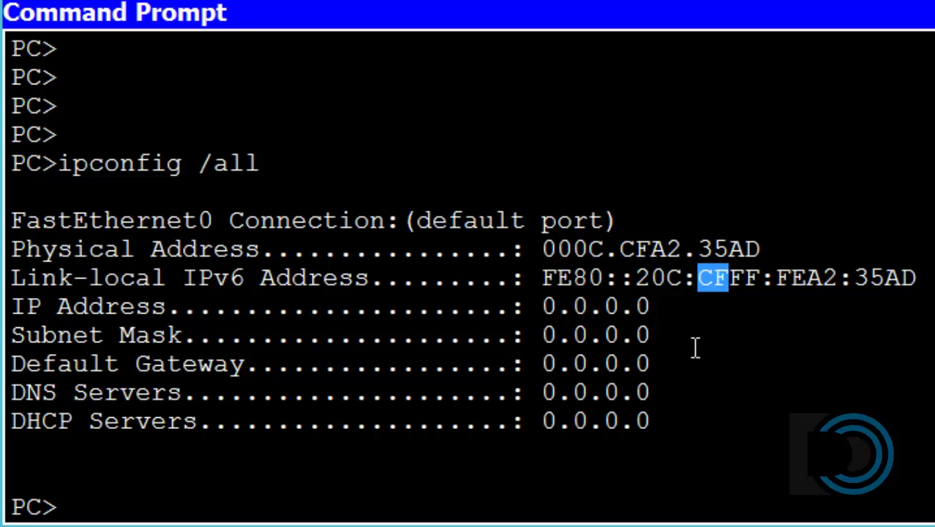
pyautogui.moveTo(595, 249); pyautogui.dragTo(732, 279)
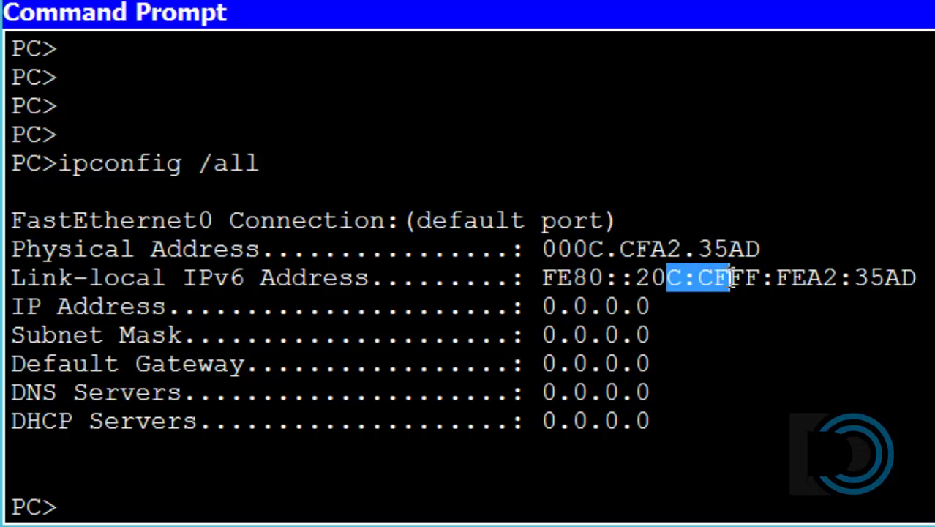
pyautogui.click(590, 249)
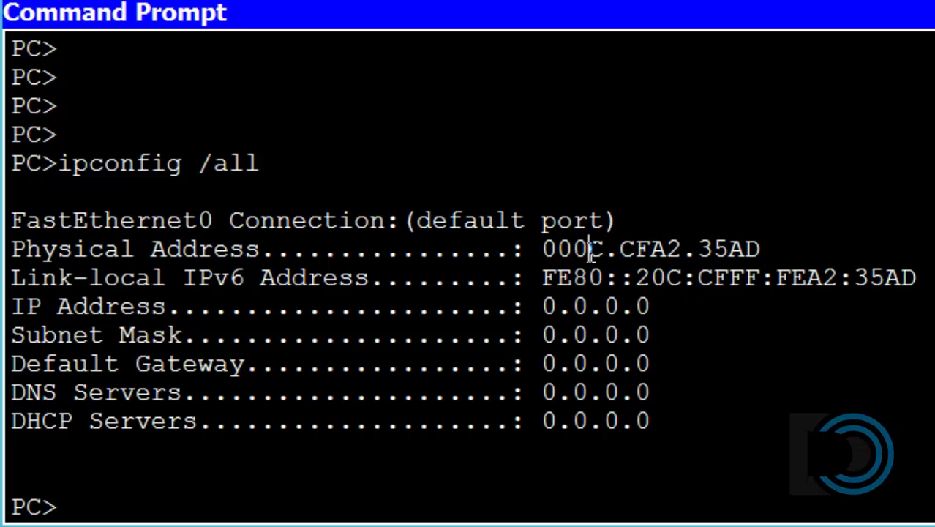
pyautogui.moveTo(590, 249); pyautogui.dragTo(542, 249)
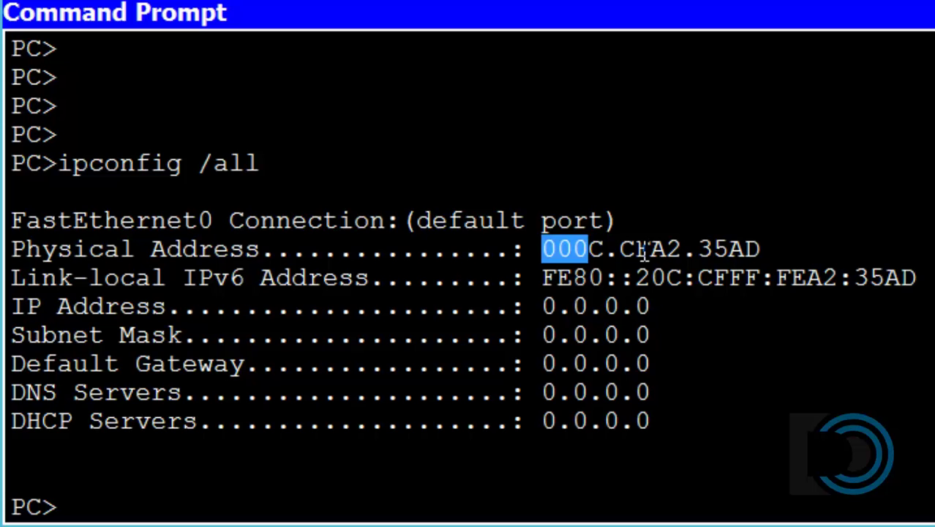
pyautogui.moveTo(635, 249); pyautogui.dragTo(542, 248)
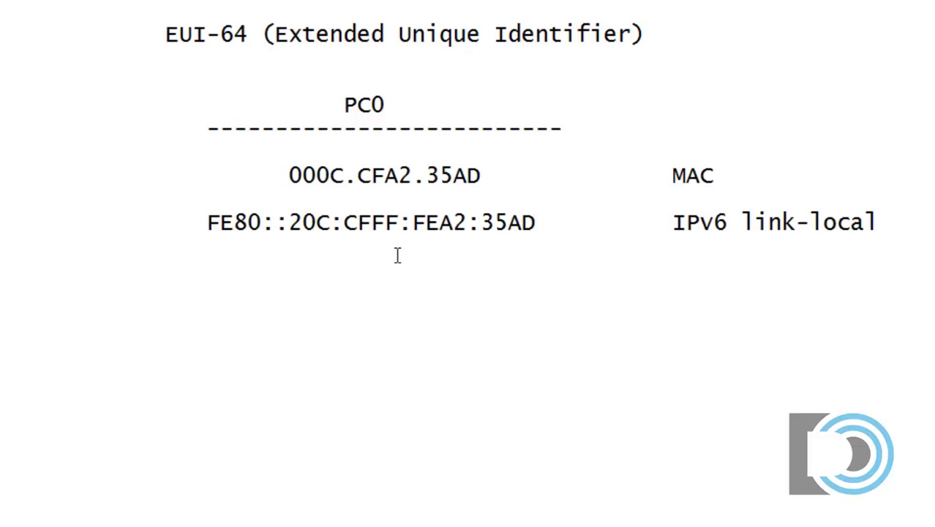
# Step: Pad 20C to 020C and insert 0000:0000:0000 between FE80's colons in Notepad
pyautogui.click(288, 222)
pyautogui.write('0')
pyautogui.press('Left')
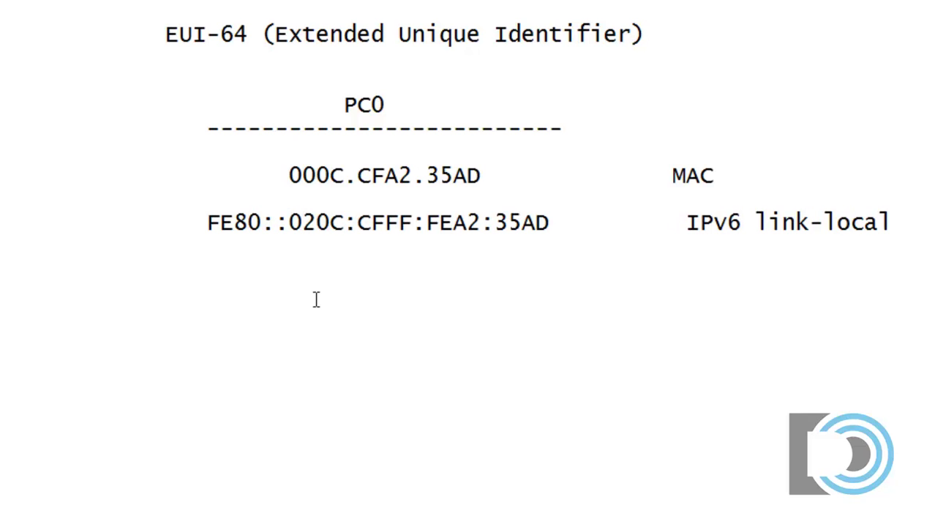
pyautogui.write('0000')
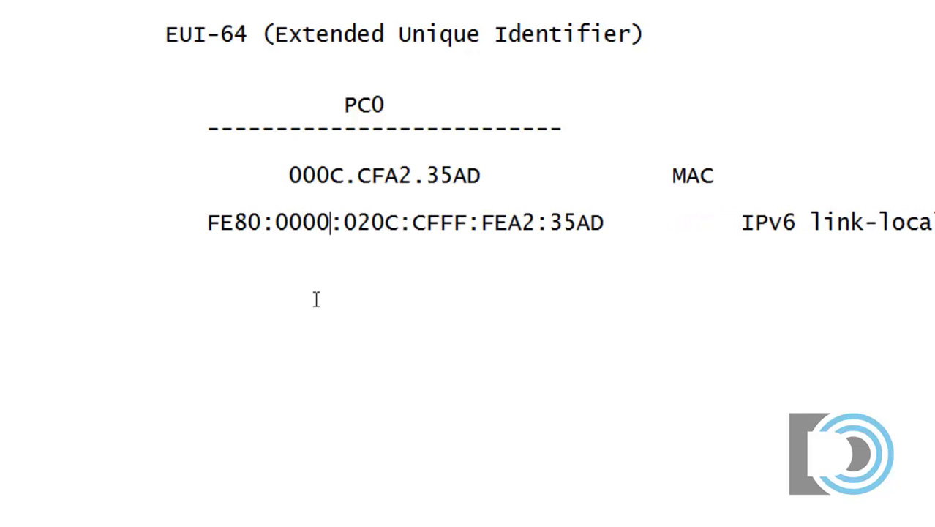
pyautogui.write(':0000')
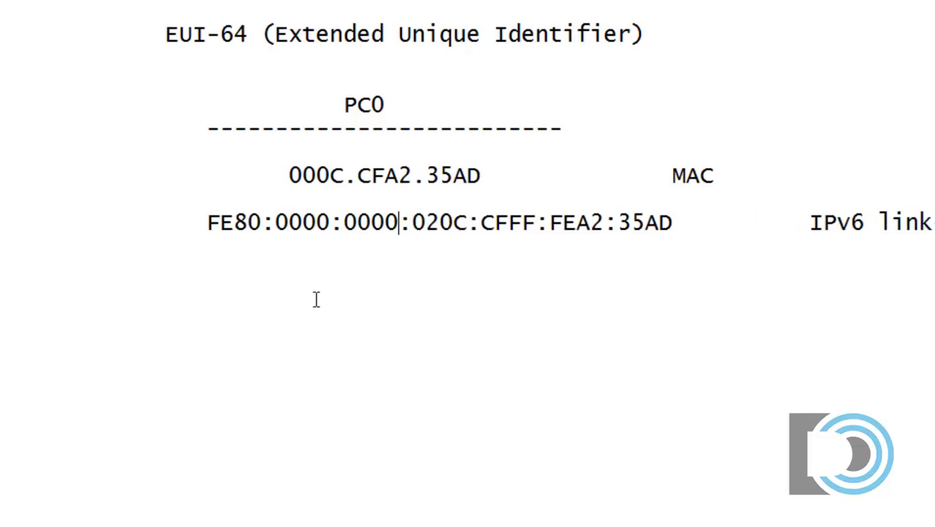
pyautogui.write(':0000')
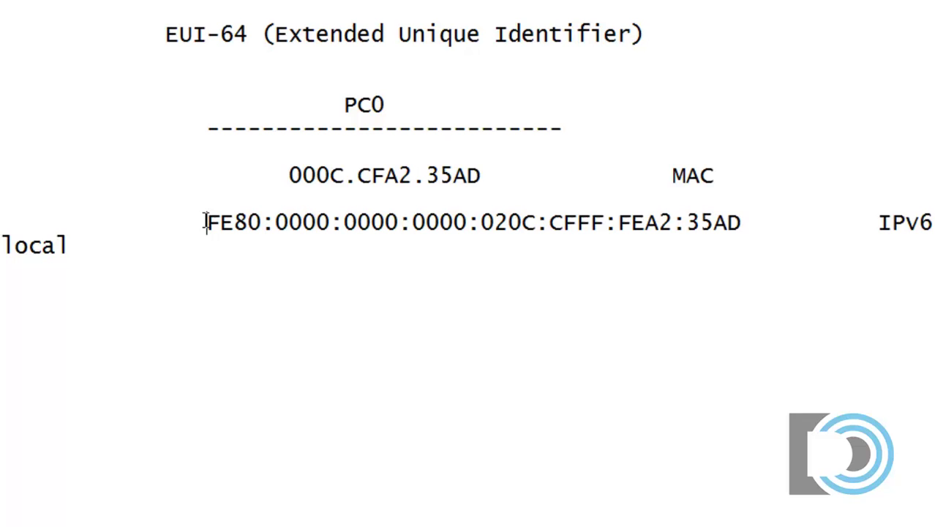
# Step: Remove the indent and shift the FE80 line so 020C sits under 000C
pyautogui.press('BackSpace')
pyautogui.press('BackSpace')
pyautogui.press('BackSpace')
pyautogui.press('BackSpace')
pyautogui.press('BackSpace')
pyautogui.press('BackSpace')
pyautogui.press('BackSpace')
pyautogui.press('BackSpace')
pyautogui.press('BackSpace')
pyautogui.press('BackSpace')
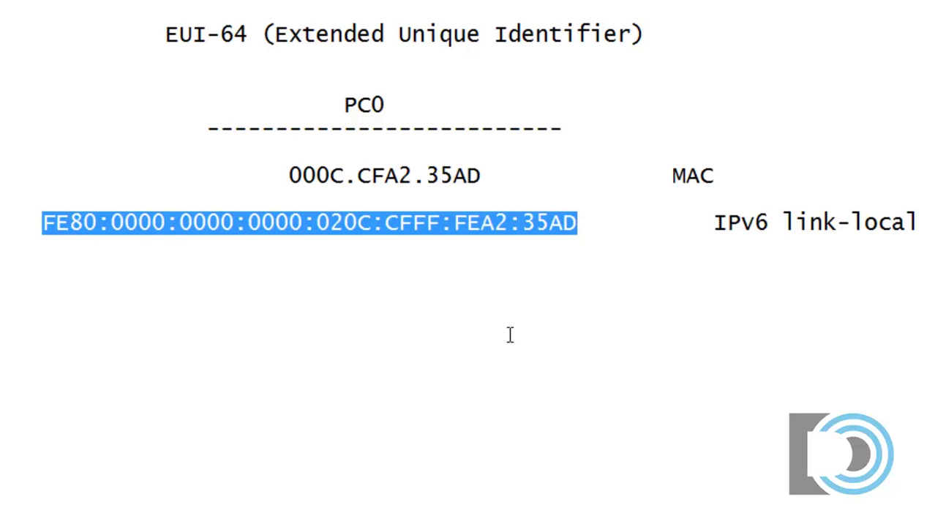
pyautogui.click(510, 335)
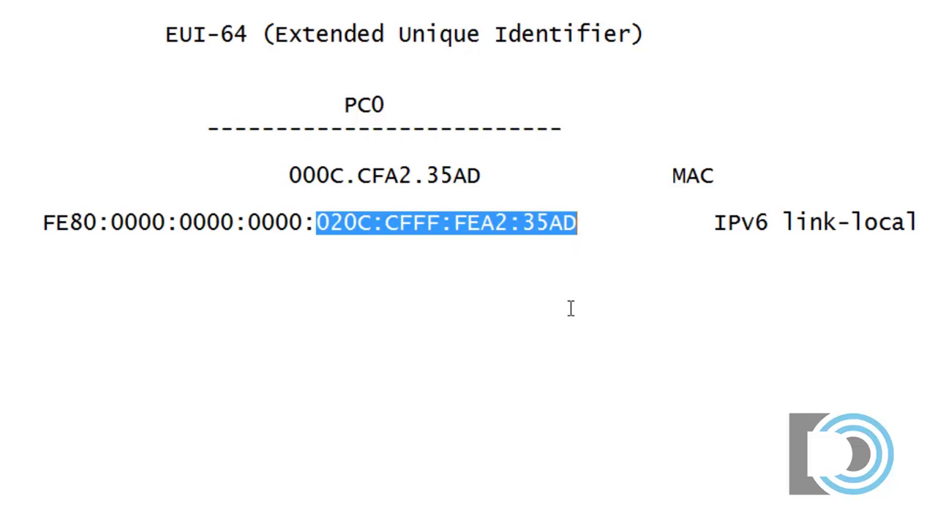
pyautogui.click(318, 222)
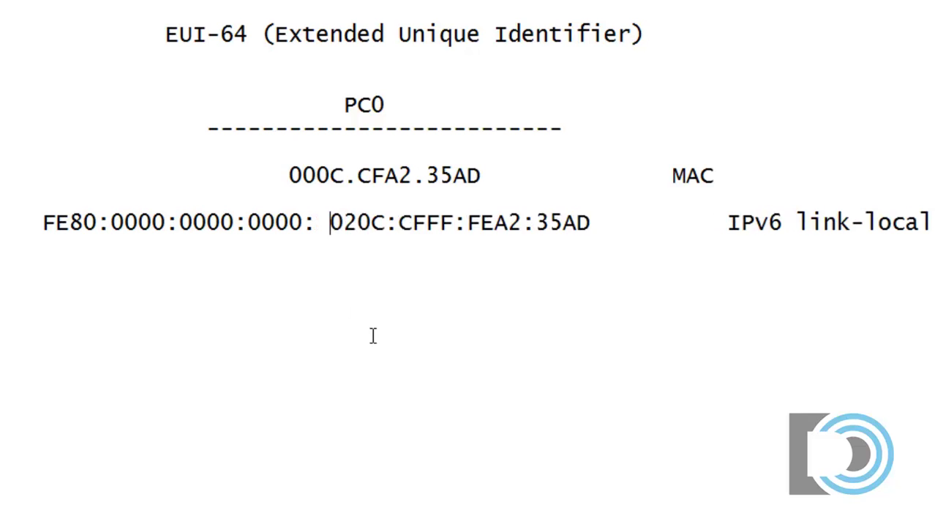
pyautogui.press('BackSpace')
pyautogui.press('BackSpace')
pyautogui.press('BackSpace')
pyautogui.press('BackSpace')
pyautogui.press('BackSpace')
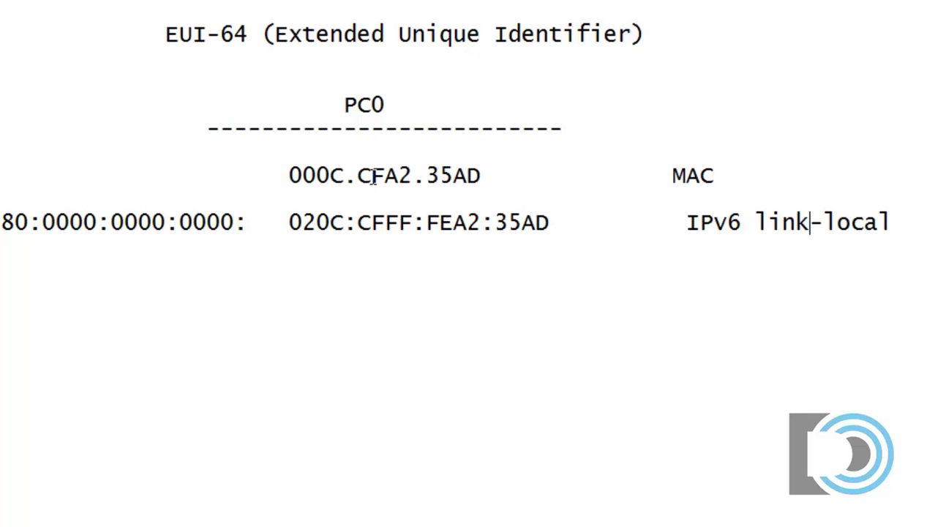
# Step: Insert FF:FE between CF and A2 and compare CFFF:FEA2.35AD with the link-local line
pyautogui.click(385, 175)
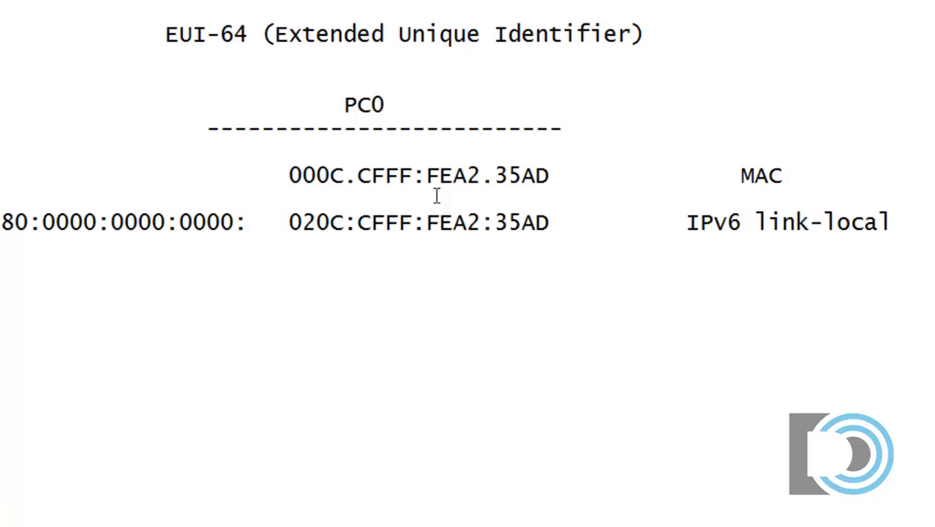
pyautogui.click(360, 180)
pyautogui.moveTo(361, 180); pyautogui.dragTo(553, 186)
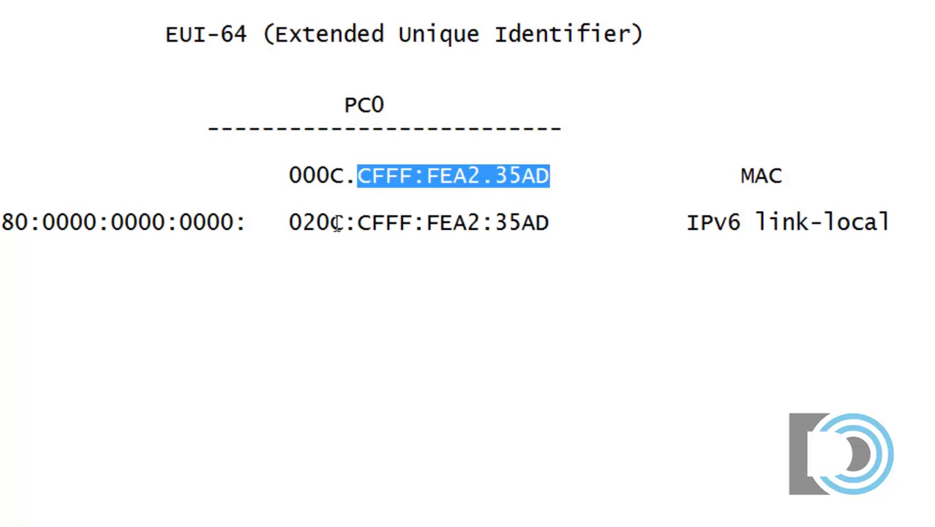
pyautogui.moveTo(359, 224); pyautogui.dragTo(551, 222)
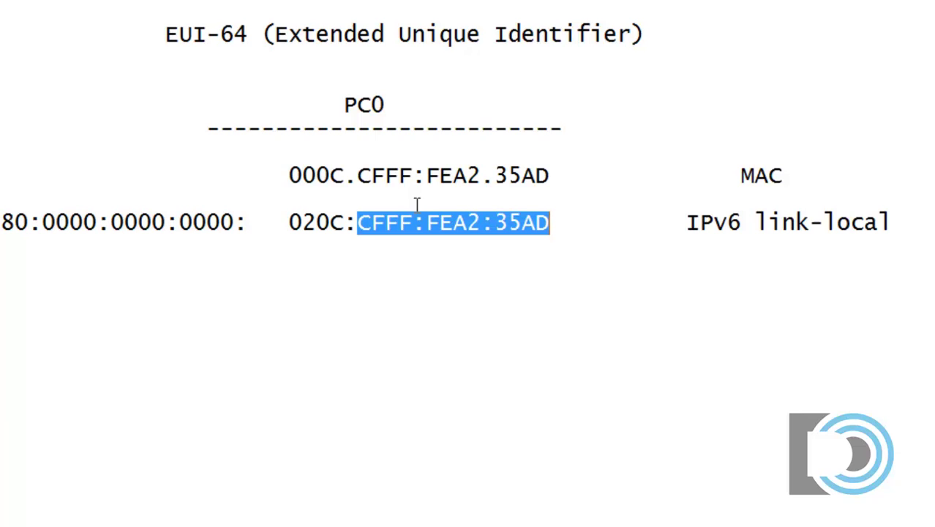
pyautogui.moveTo(386, 176); pyautogui.dragTo(459, 177)
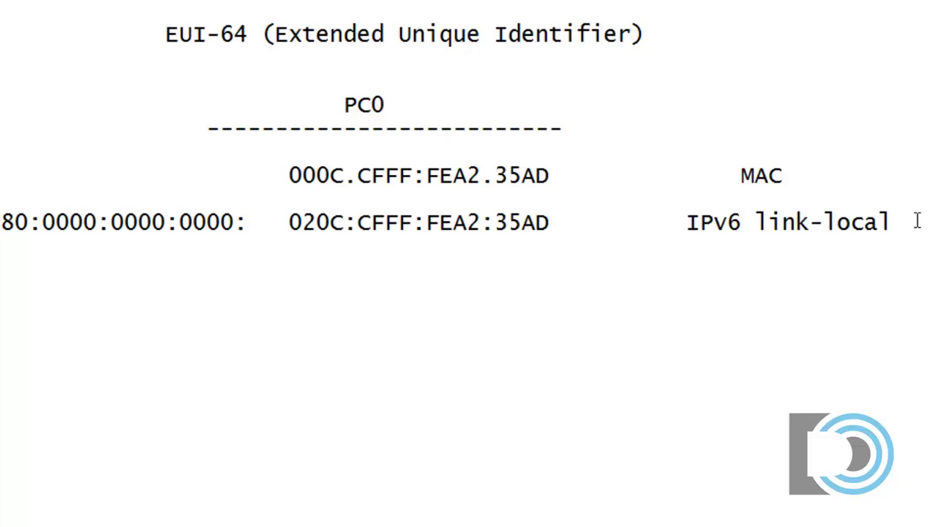
# Step: Add the note '7th bit from the left is flipped' and a blank line under the MAC
pyautogui.press('Return')
pyautogui.press('Return')
pyautogui.write('7th b')
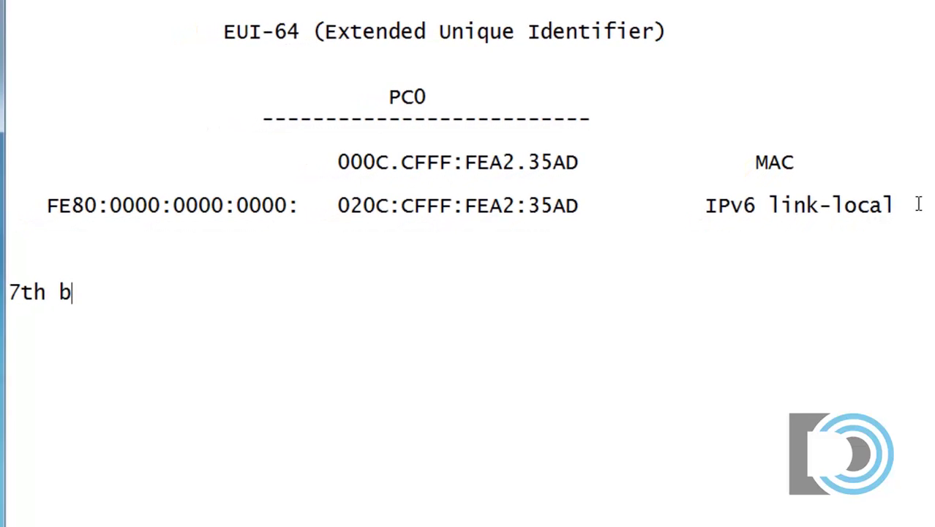
pyautogui.write('it from the l')
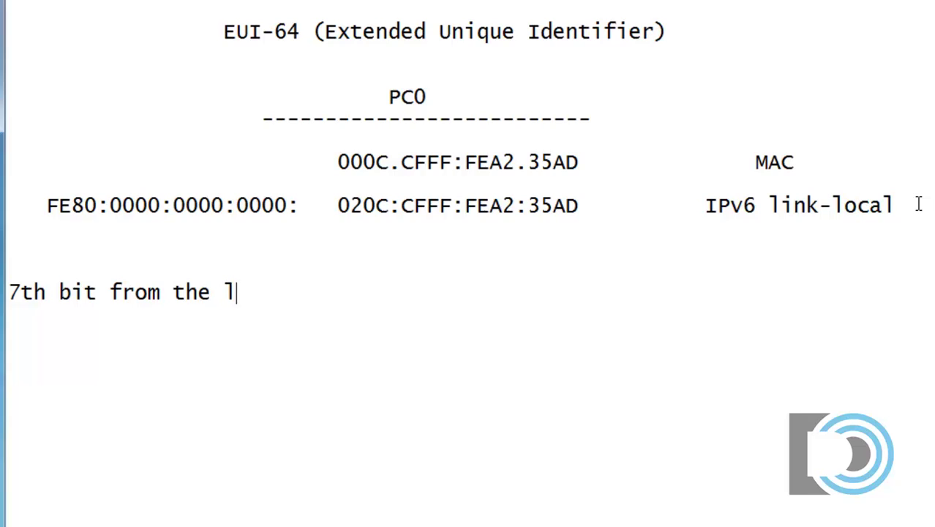
pyautogui.write('eft ')
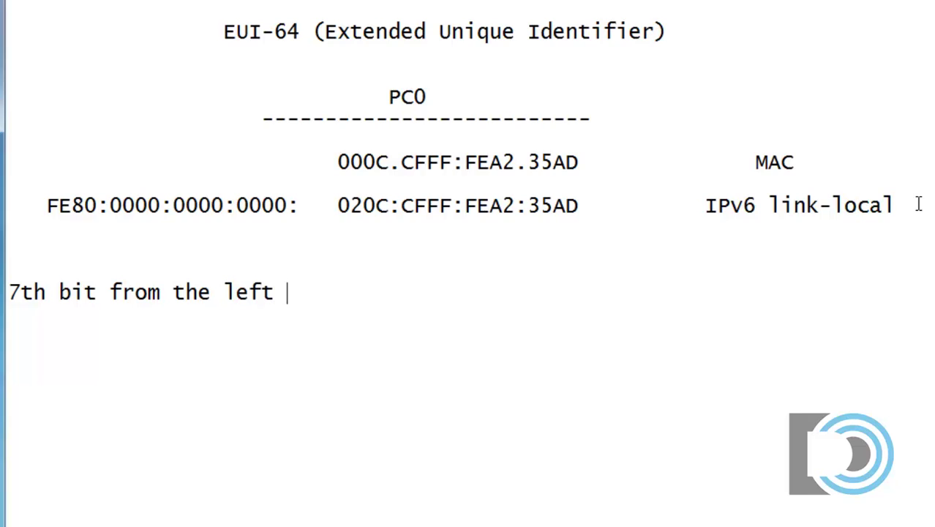
pyautogui.write('is flipped')
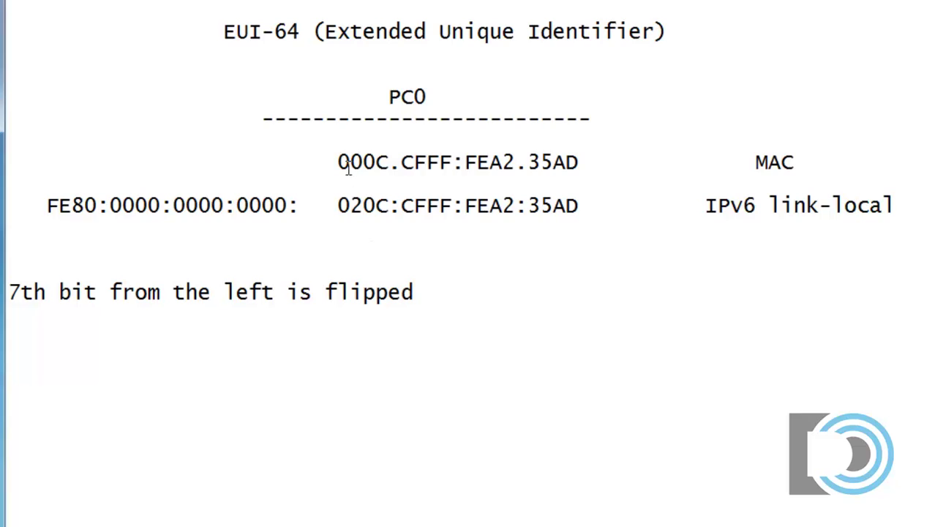
pyautogui.moveTo(337, 161); pyautogui.dragTo(363, 162)
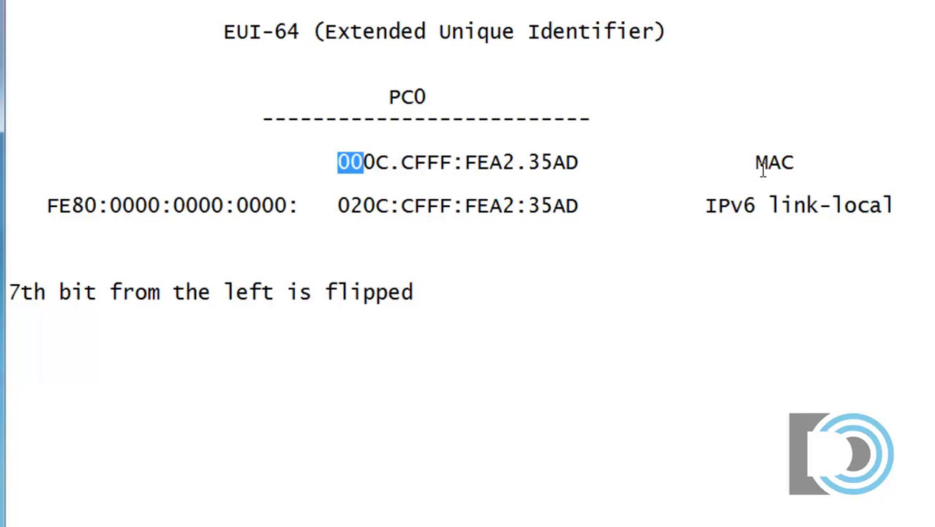
pyautogui.click(806, 166)
pyautogui.press('Return')
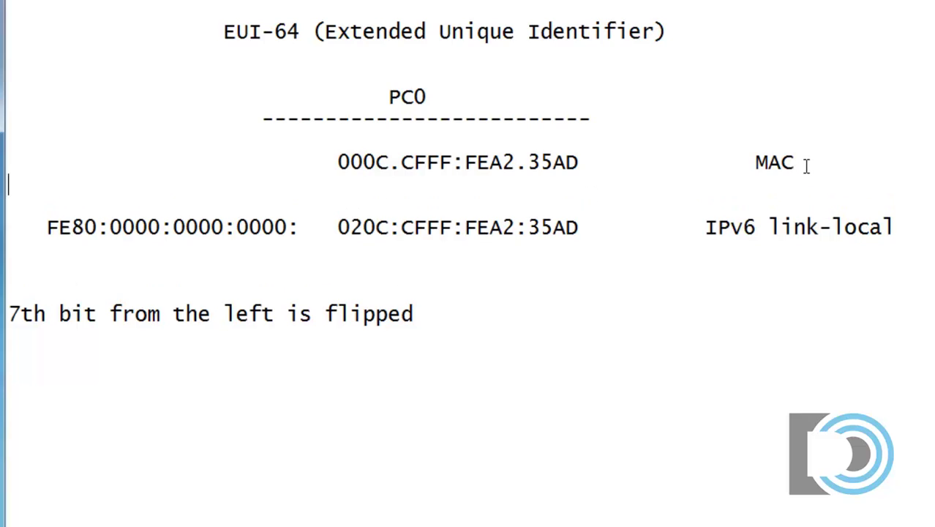
# Step: Write (0000 0000) on the blank line beneath the MAC's first byte 00
pyautogui.moveTo(338, 164); pyautogui.dragTo(377, 165)
pyautogui.click(344, 184)
pyautogui.write('(0000')
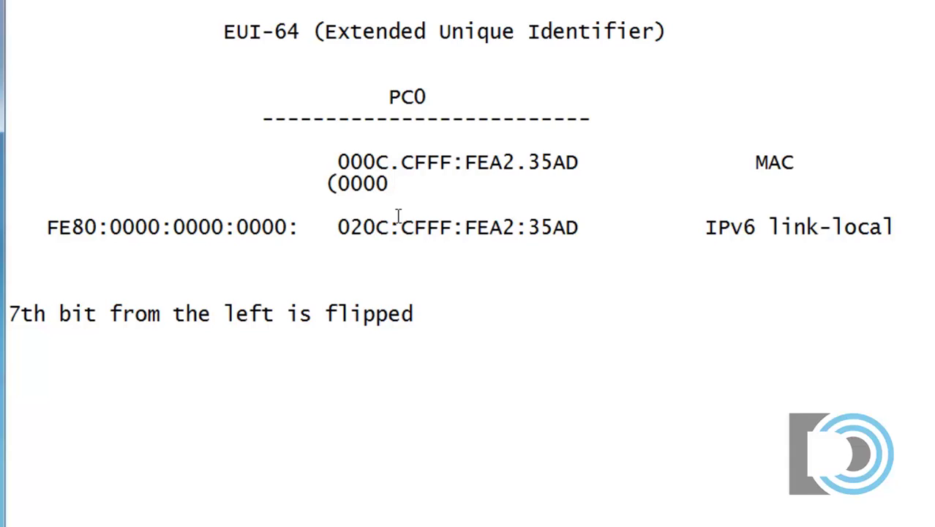
pyautogui.write(' 0000')
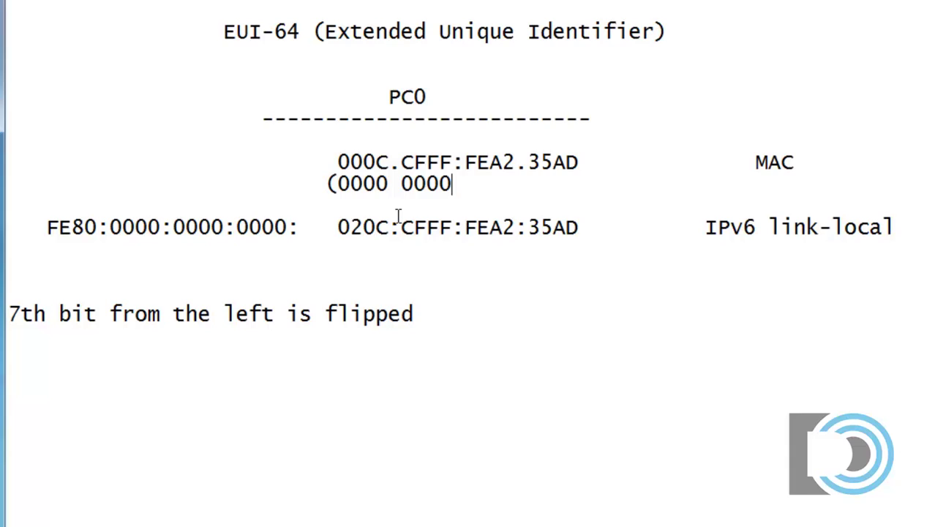
pyautogui.write(')')
pyautogui.press('Up')
pyautogui.press('Left')
pyautogui.press('Left')
pyautogui.hotkey('shift', 'Right')
pyautogui.hotkey('shift', 'Right')
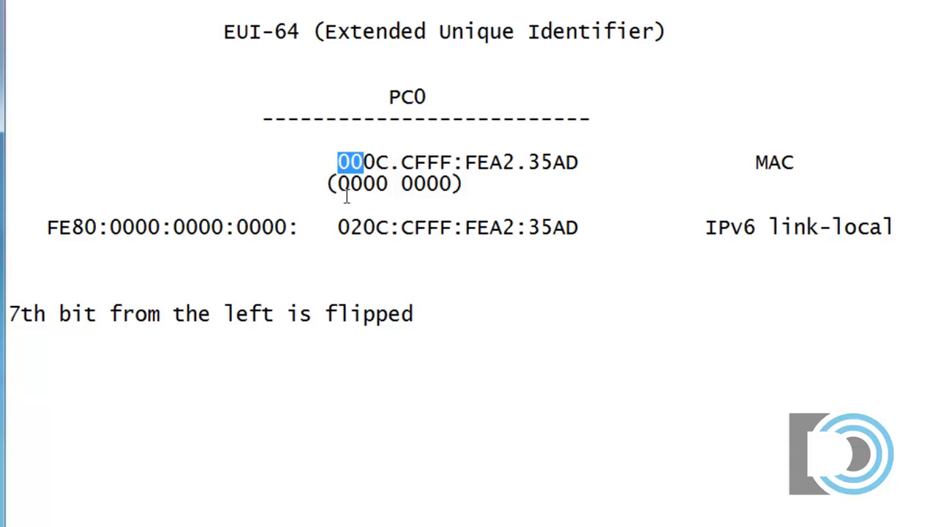
# Step: Match each nibble to its hex digit and flip the 7th bit, giving (0000 0010)
pyautogui.moveTo(333, 184); pyautogui.dragTo(392, 189)
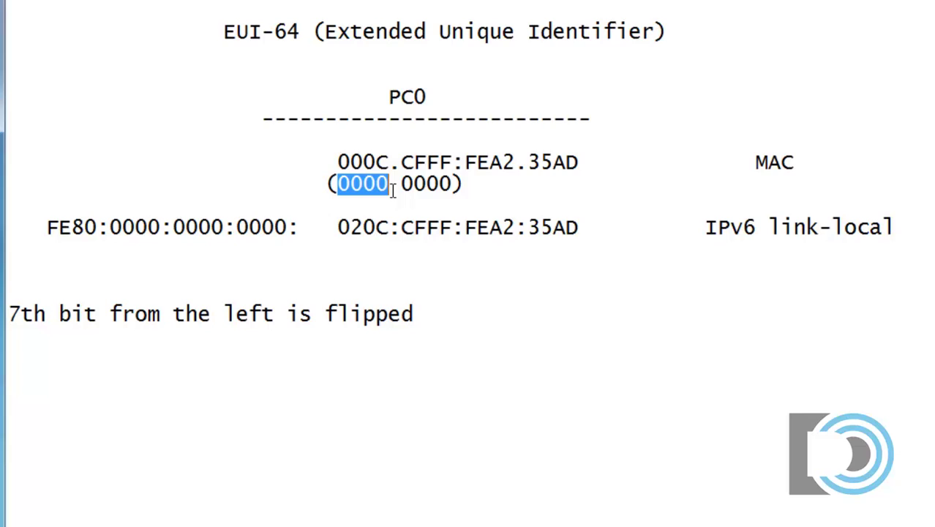
pyautogui.moveTo(348, 169); pyautogui.dragTo(338, 162)
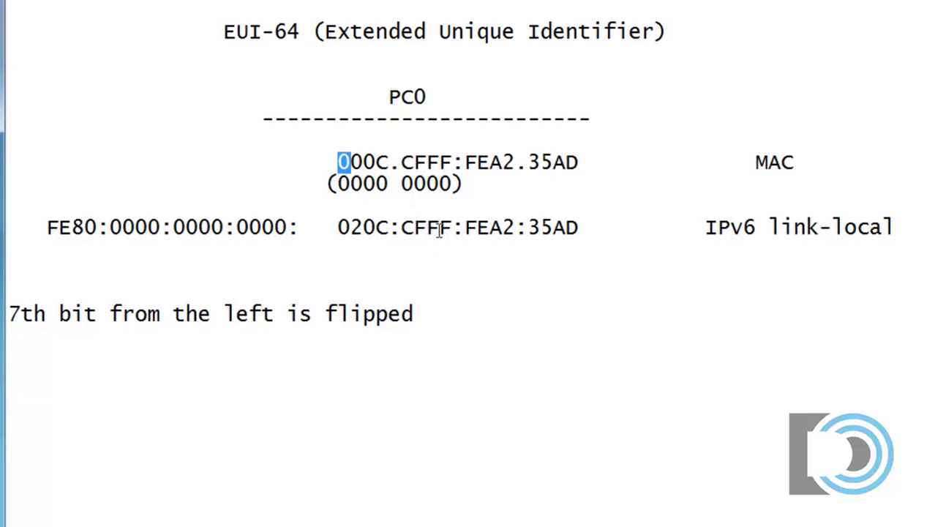
pyautogui.hotkey('ctrl', 'z')
pyautogui.hotkey('ctrl', 'z')
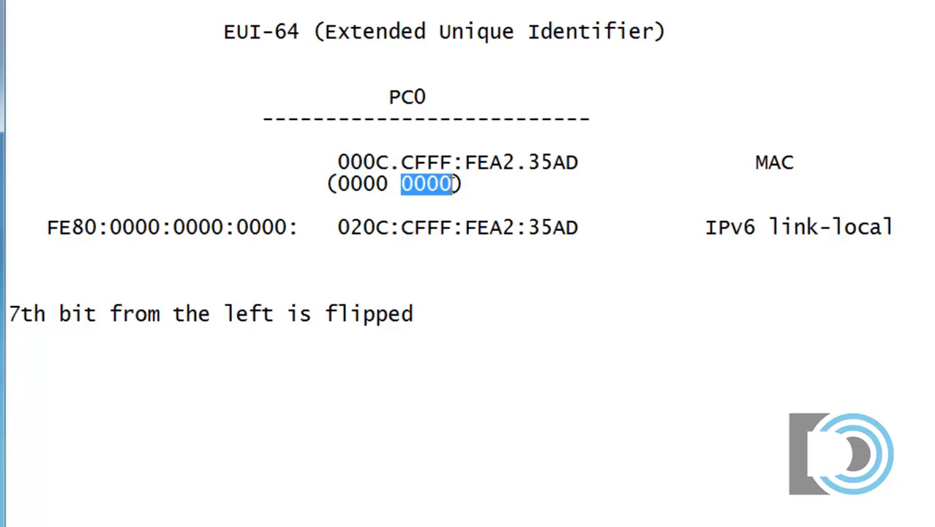
pyautogui.click(352, 162)
pyautogui.moveTo(351, 162); pyautogui.dragTo(363, 162)
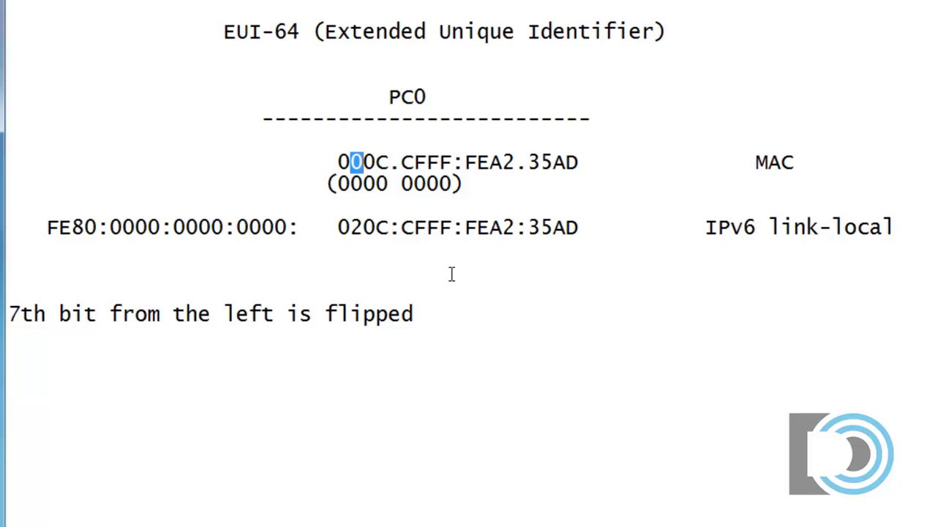
pyautogui.click(398, 204)
pyautogui.moveTo(337, 183); pyautogui.dragTo(427, 185)
pyautogui.click(443, 208)
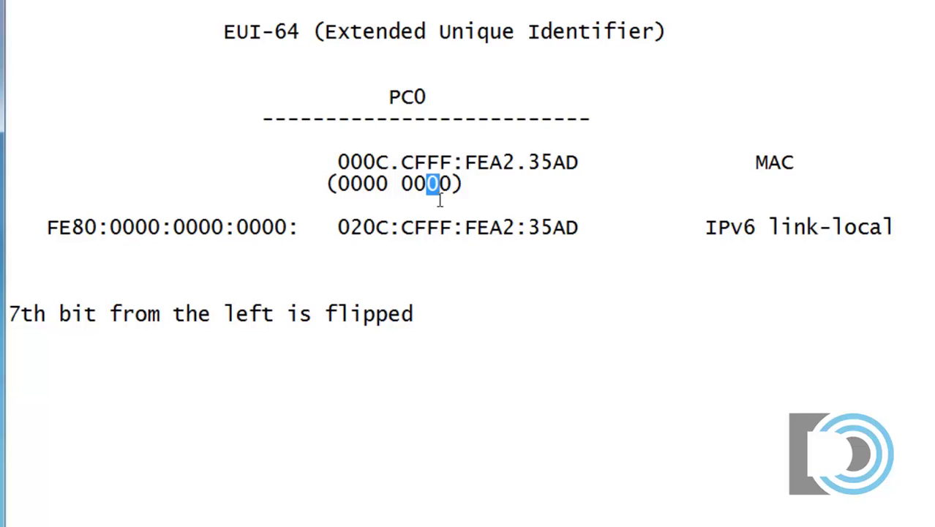
pyautogui.write('1')
pyautogui.moveTo(465, 184); pyautogui.dragTo(313, 180)
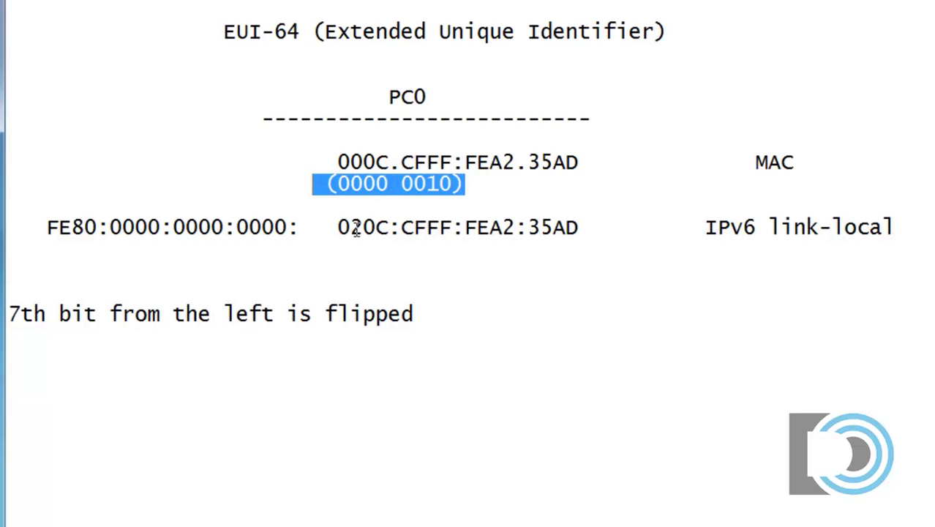
# Step: Write 02 under (0000 0010), matching it to the leading 02 of 020C:CFFF:FEA2:35AD
pyautogui.click(372, 212)
pyautogui.moveTo(336, 183); pyautogui.dragTo(387, 184)
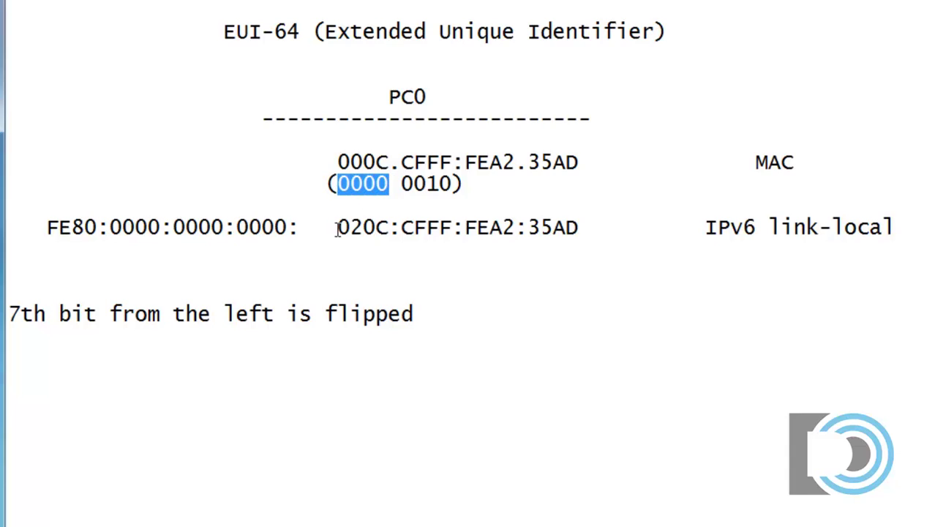
pyautogui.moveTo(338, 227); pyautogui.dragTo(350, 227)
pyautogui.click(338, 203)
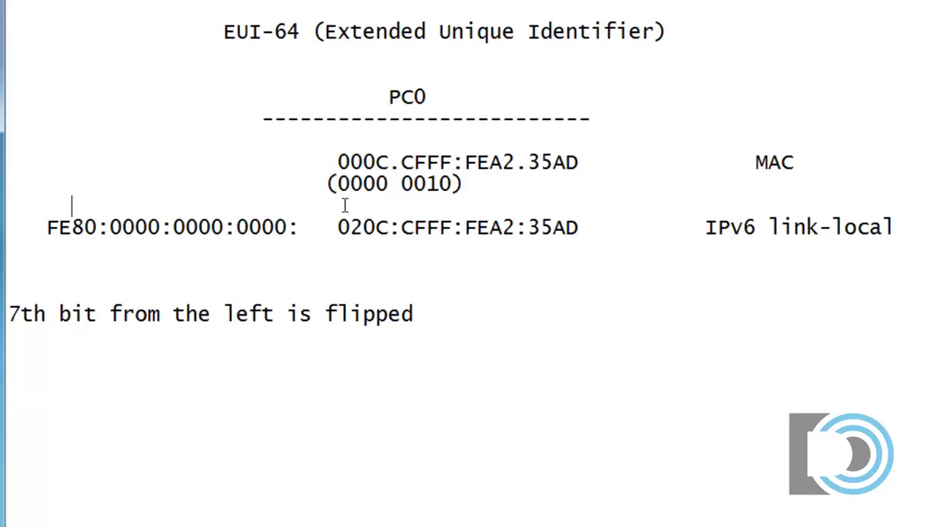
pyautogui.write('0')
pyautogui.moveTo(401, 183); pyautogui.dragTo(440, 185)
pyautogui.click(358, 204)
pyautogui.write('2')
pyautogui.moveTo(426, 184); pyautogui.dragTo(440, 185)
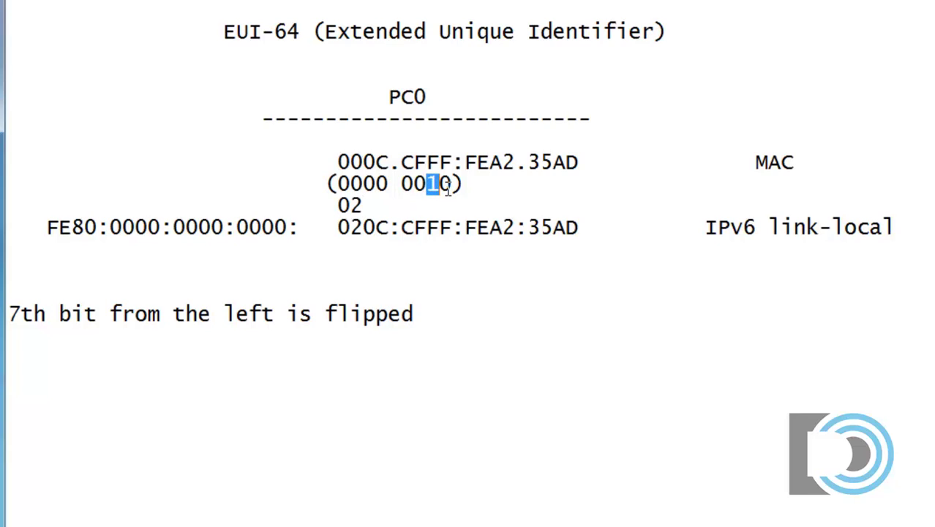
pyautogui.moveTo(350, 206); pyautogui.dragTo(580, 230)
pyautogui.click(365, 247)
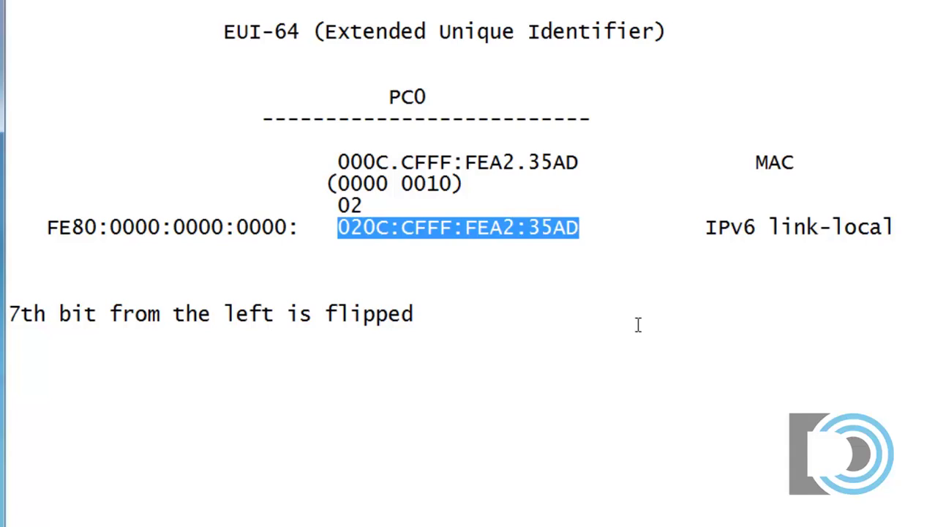